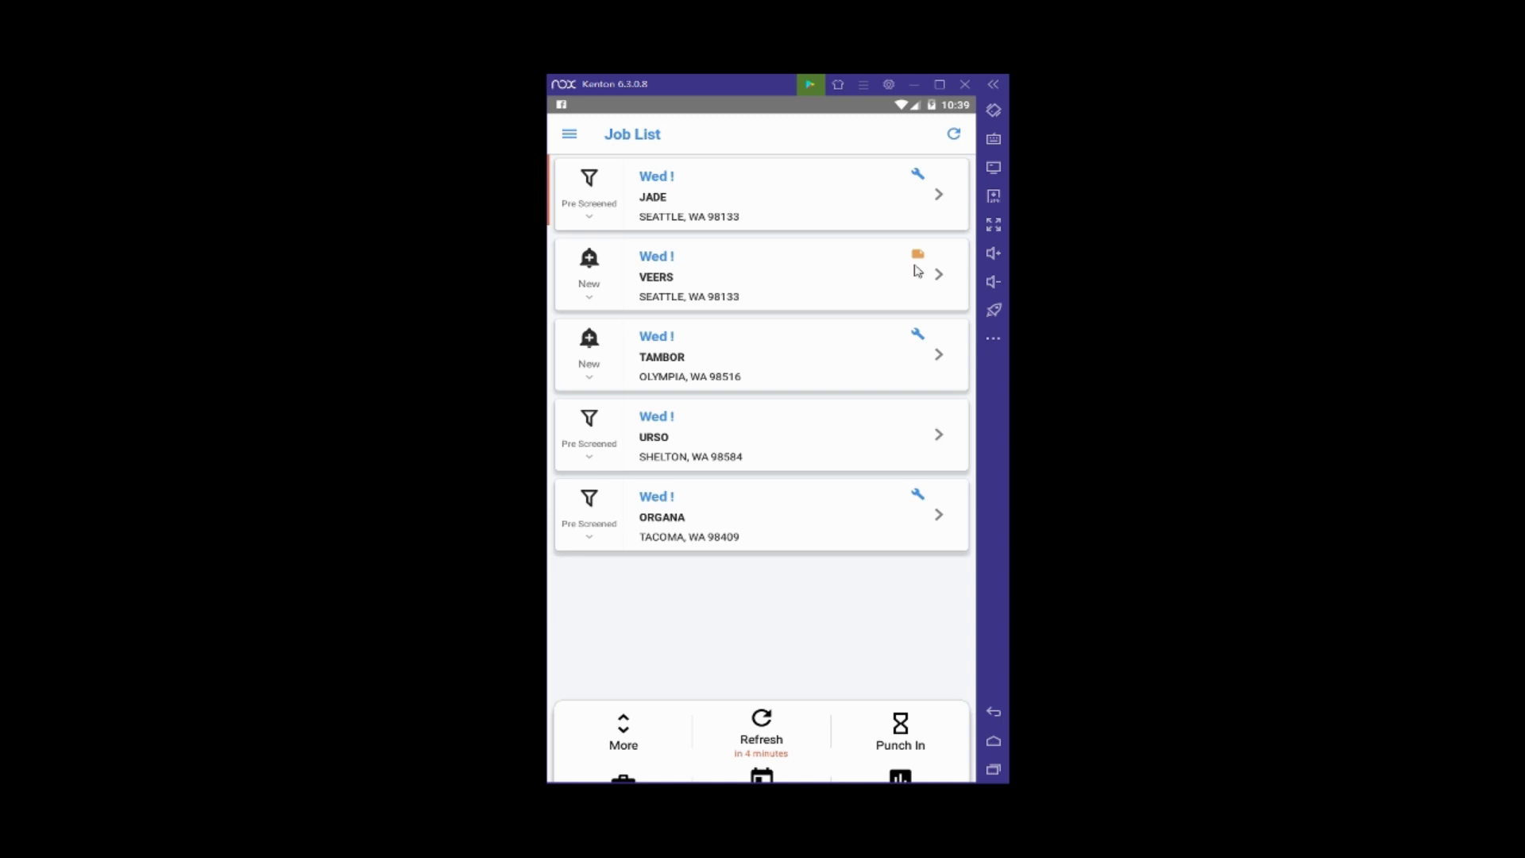
- Open the first job's work checklist, expand Order or Use Parts, and start a part order
left_click(775, 203)
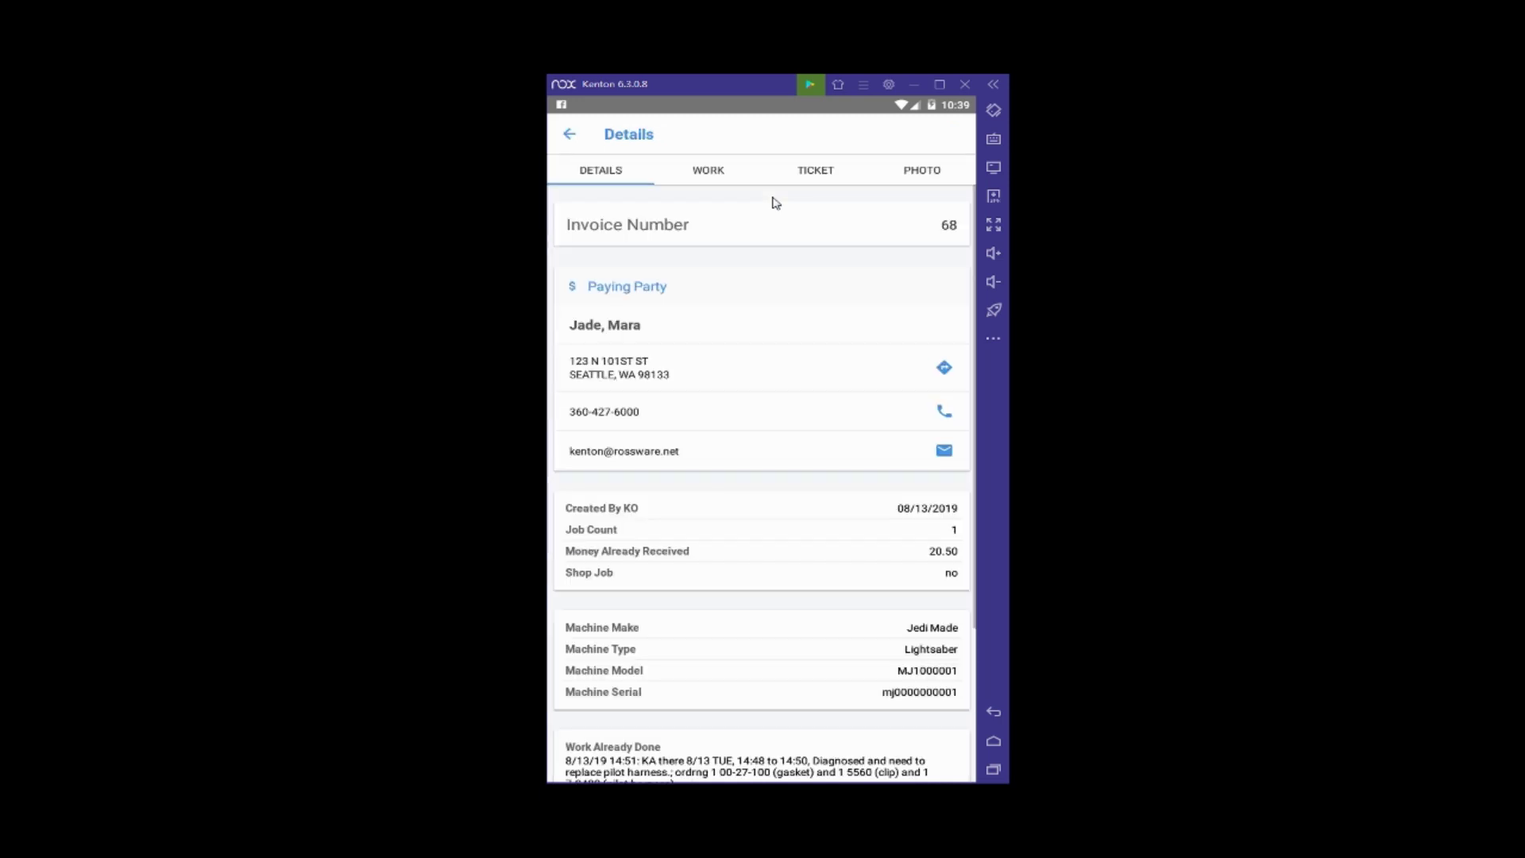
left_click(717, 172)
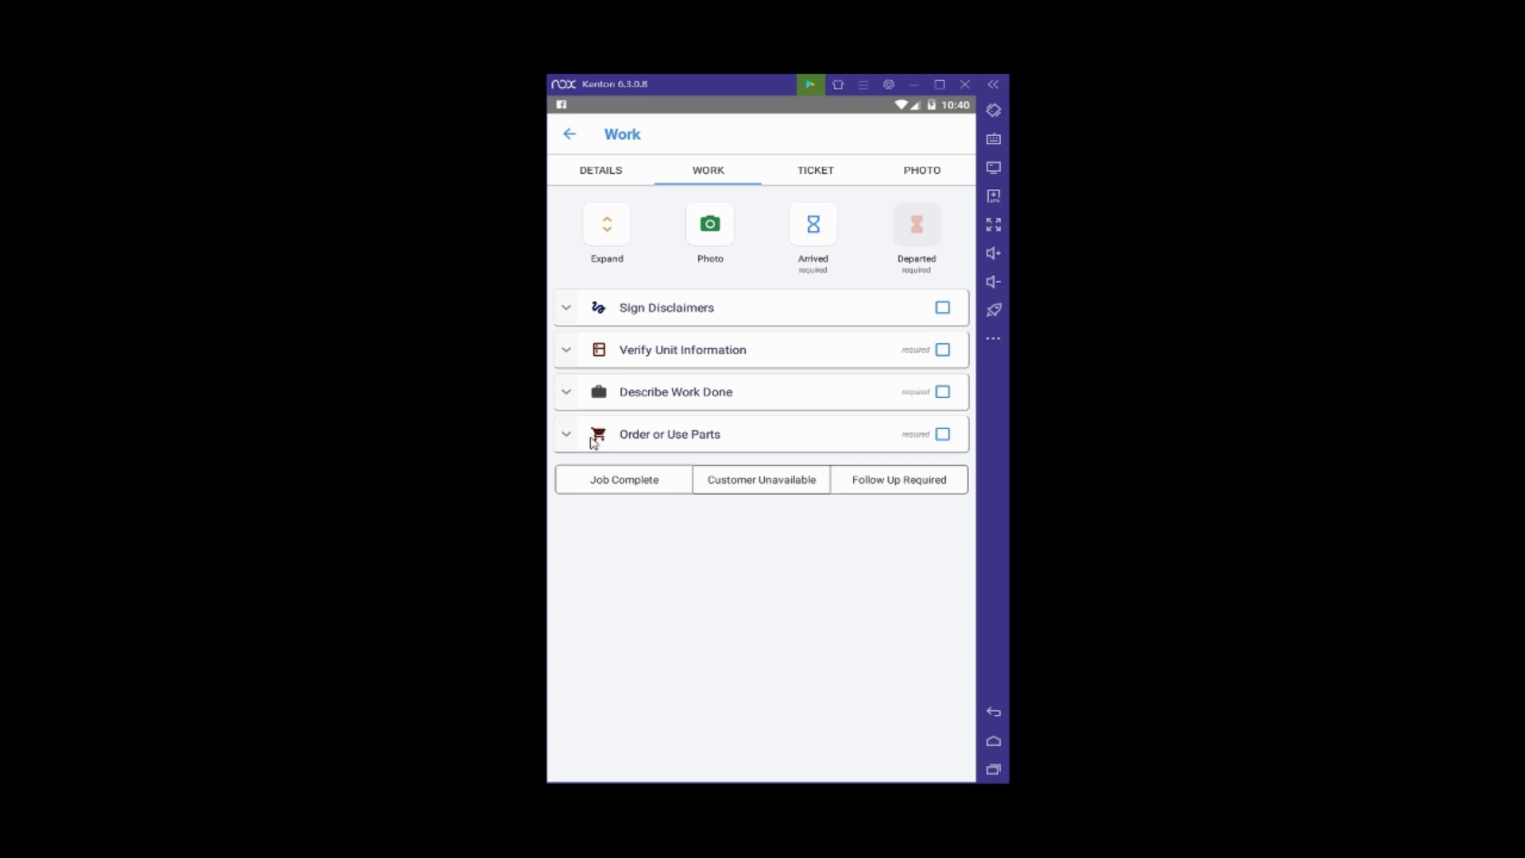
left_click(638, 437)
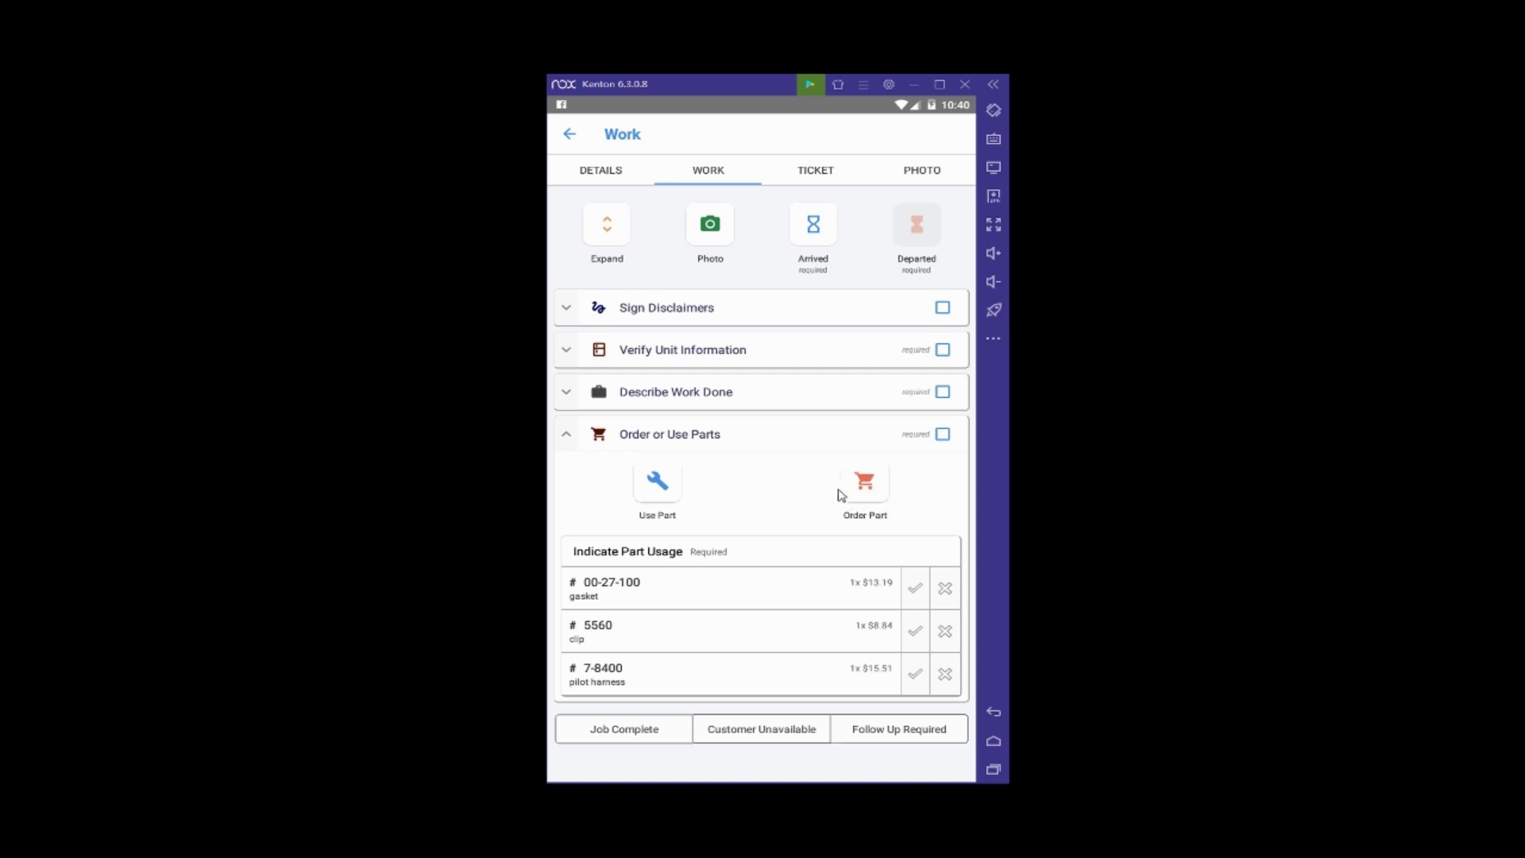
left_click(867, 486)
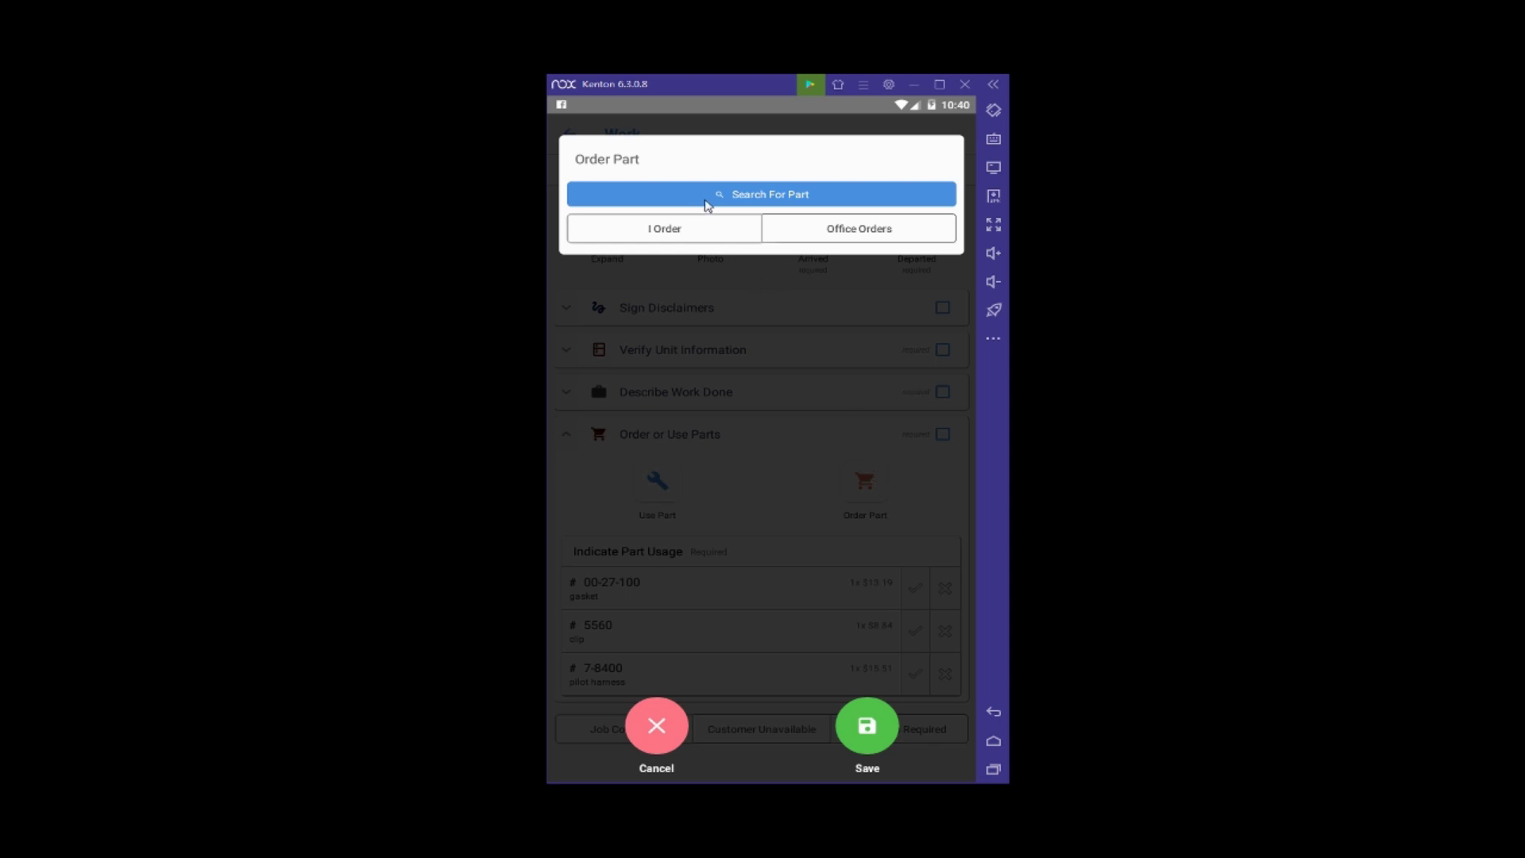
- Browse the part catalog and select the adaptor with part number 00-78-104 for the order
left_click(716, 198)
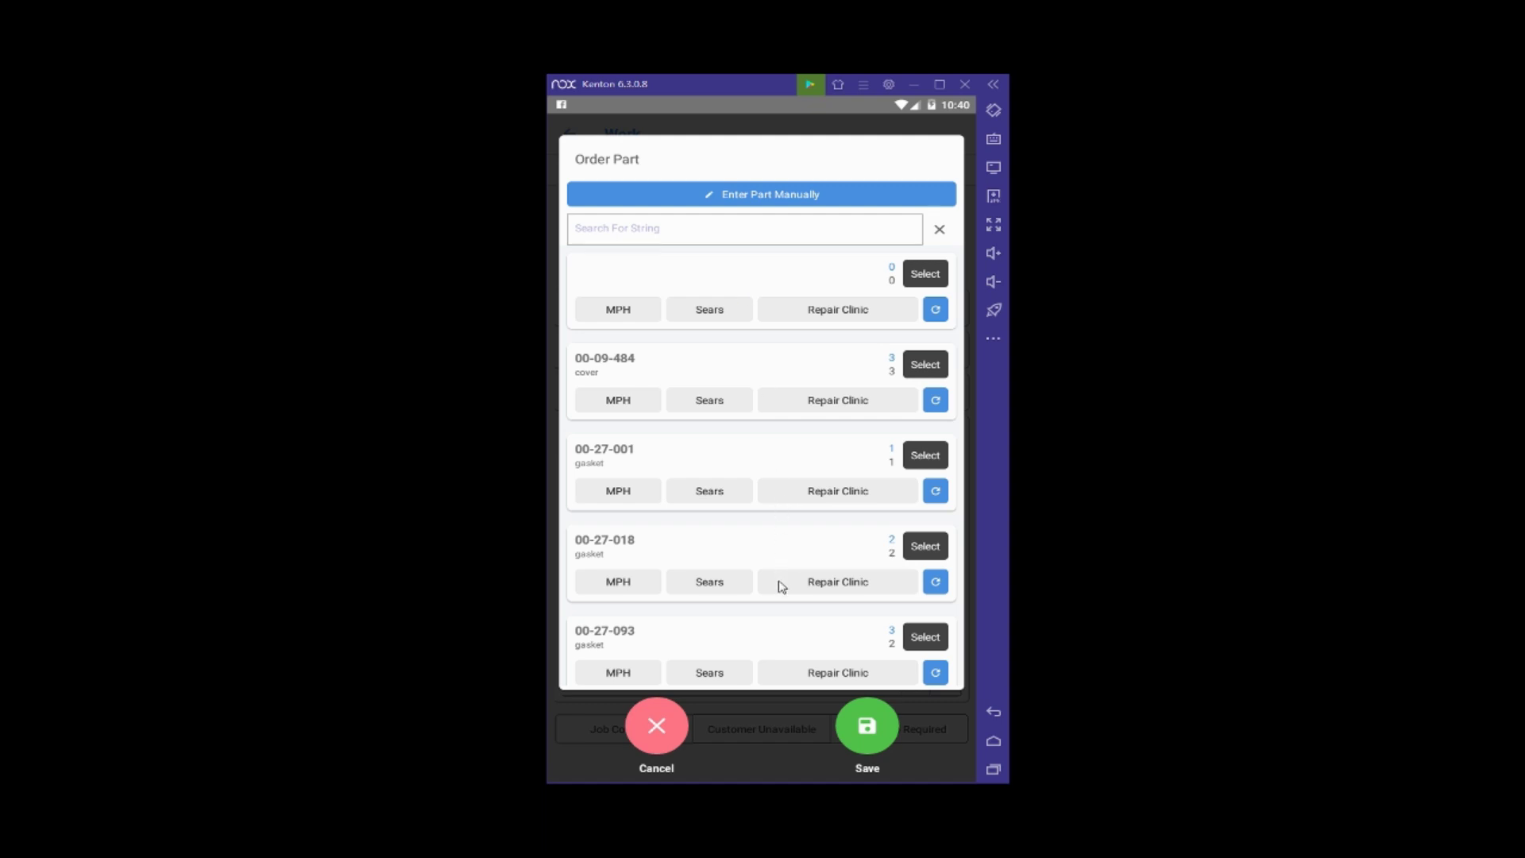
left_click_drag(778, 576, 770, 246)
left_click_drag(776, 588, 779, 273)
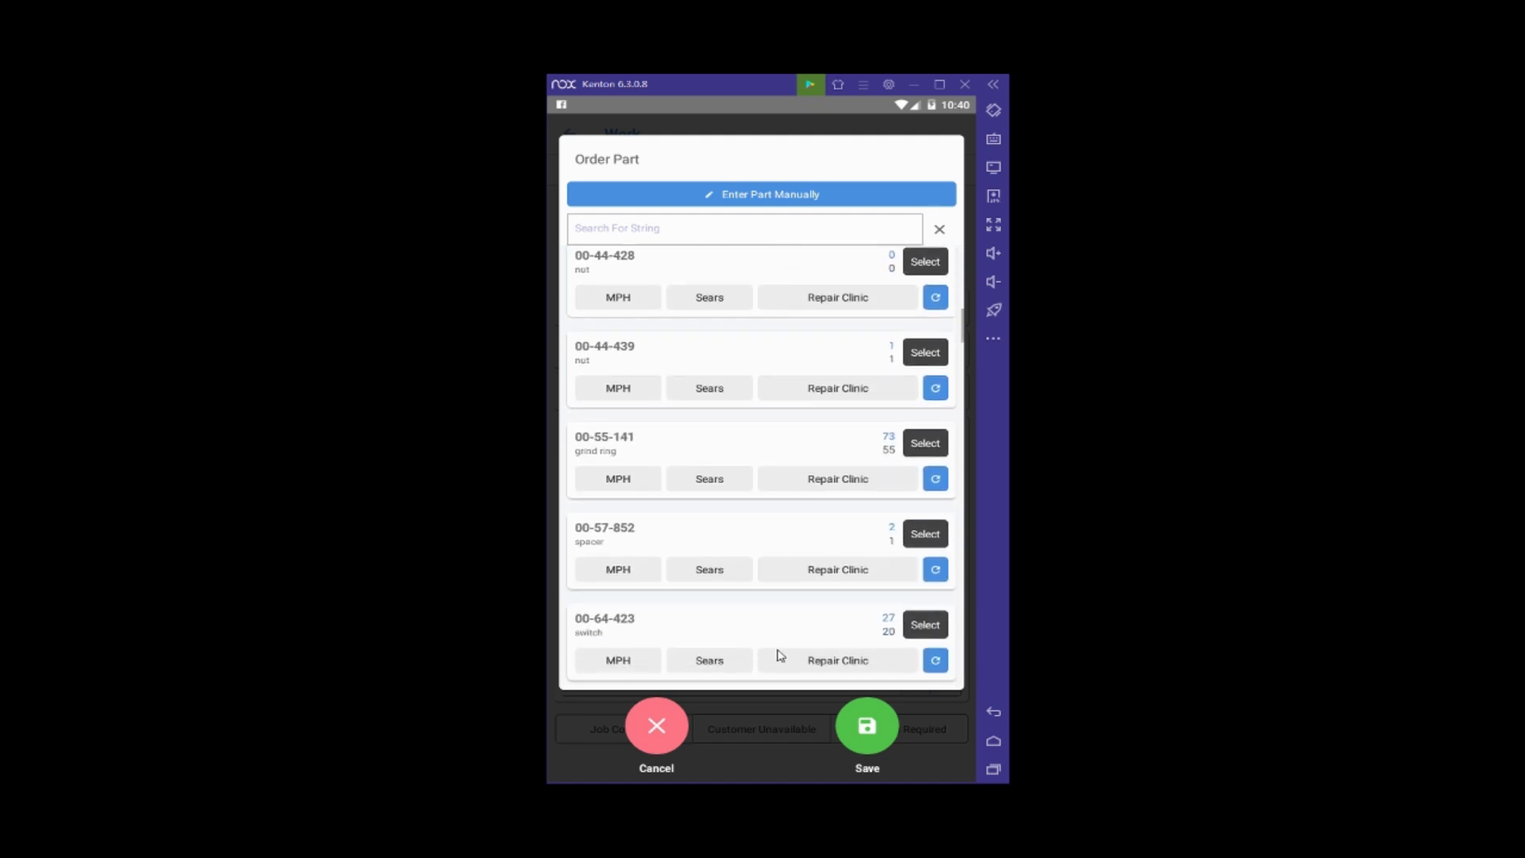
left_click_drag(742, 490, 763, 289)
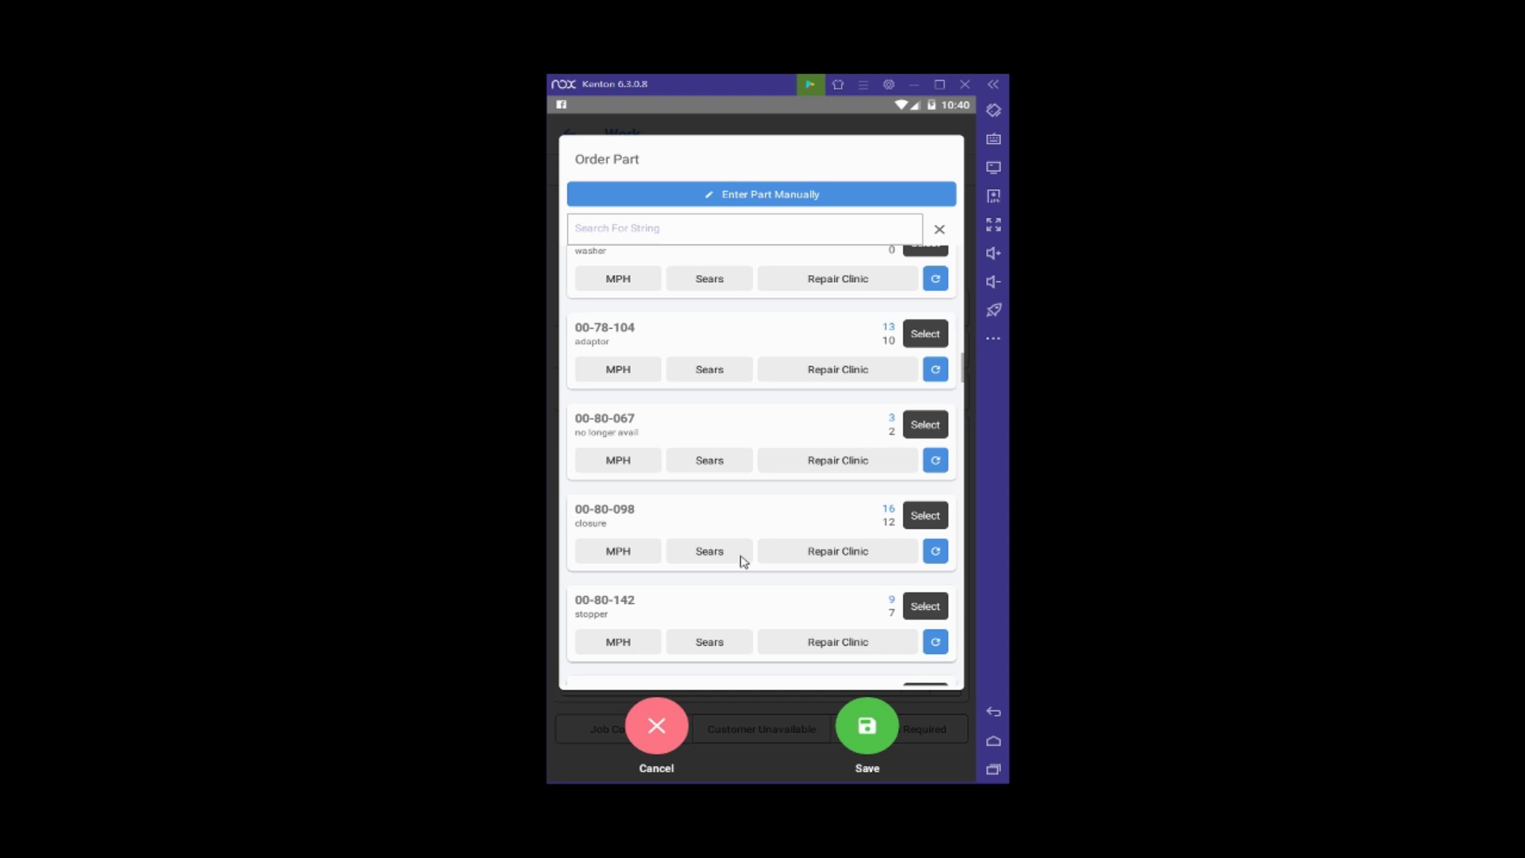
left_click_drag(742, 558, 752, 218)
left_click_drag(762, 551, 762, 392)
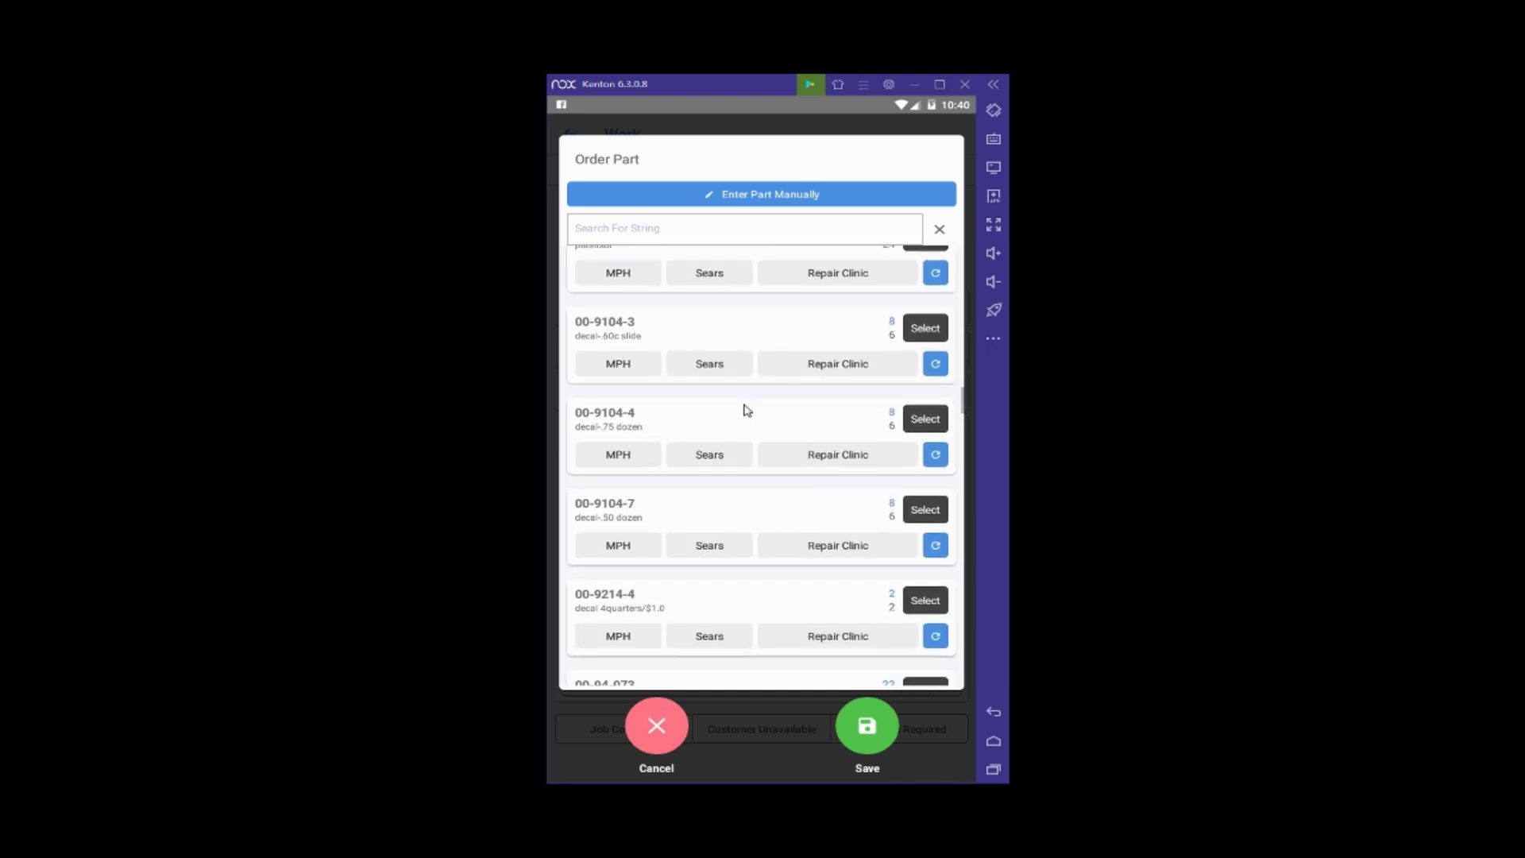
left_click_drag(746, 408, 756, 667)
left_click_drag(732, 323, 760, 625)
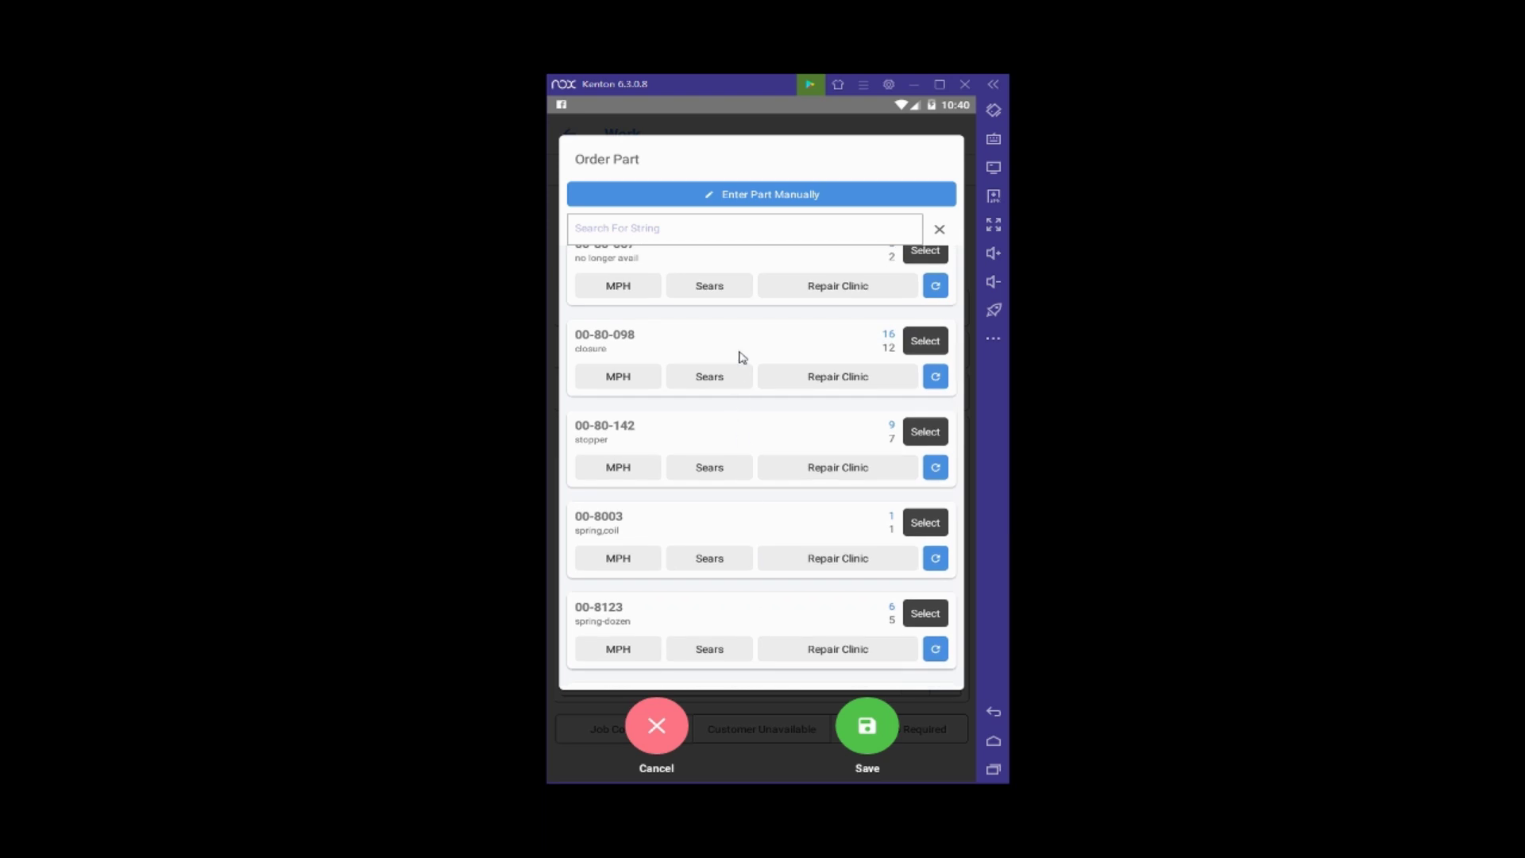
left_click_drag(739, 354, 752, 606)
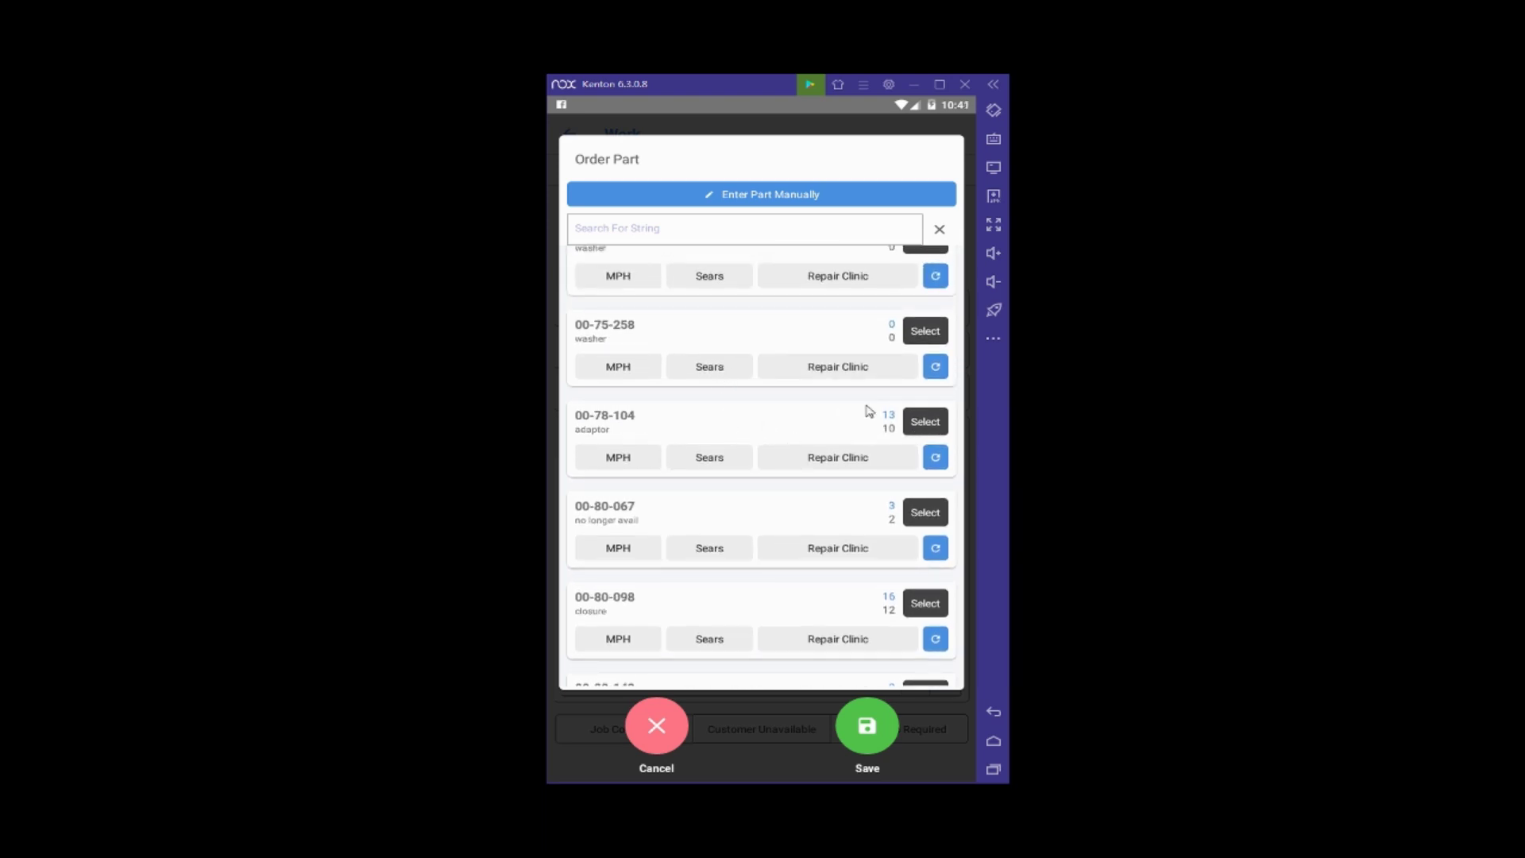
left_click(923, 421)
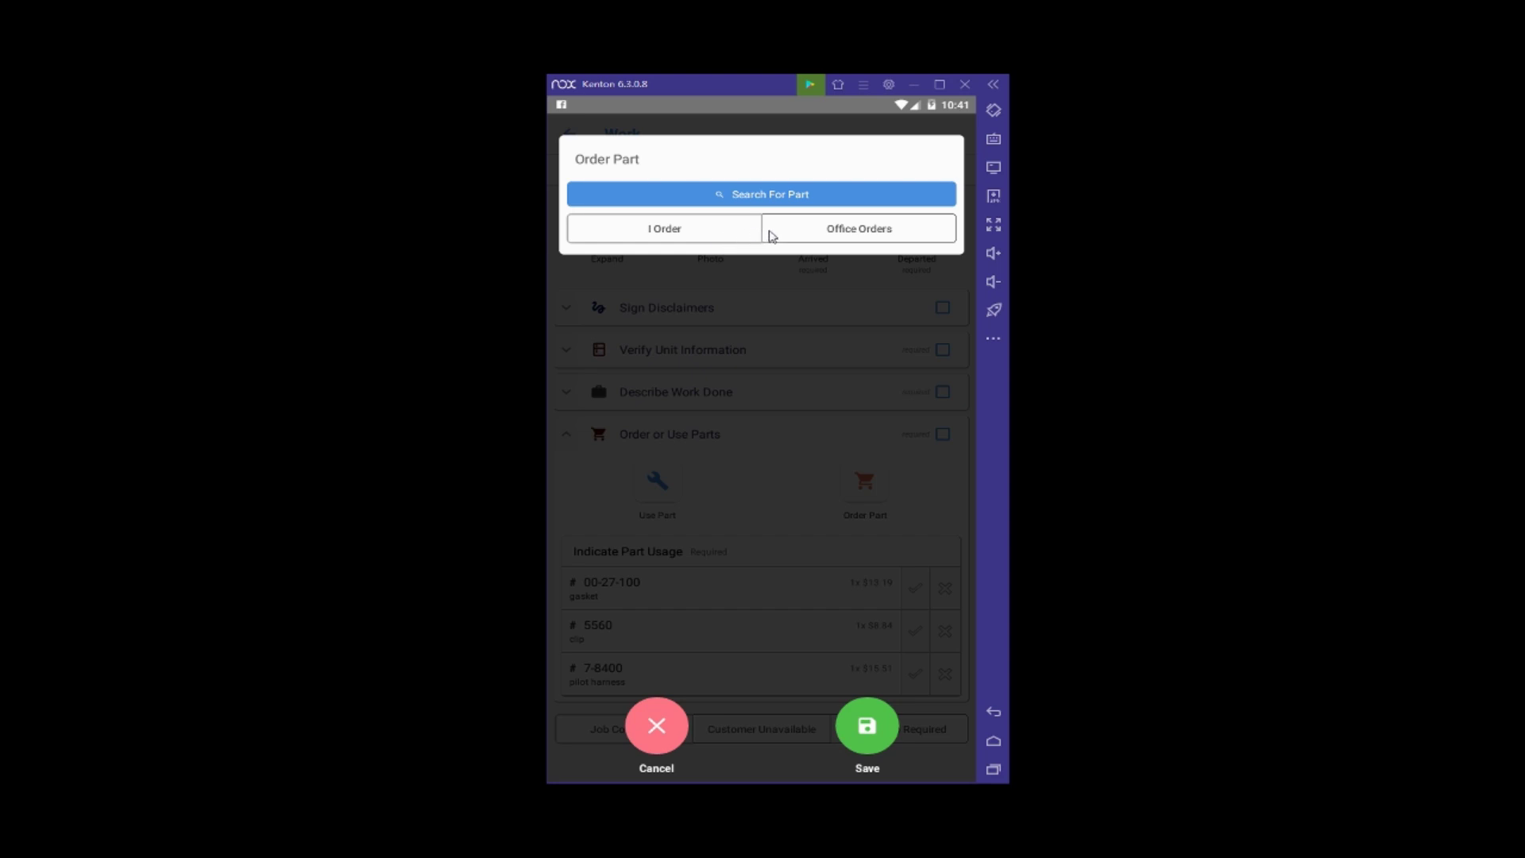
- Set the order to I Order with quantity 1, vendor Reliable and 2 days until the order arrives
left_click(717, 236)
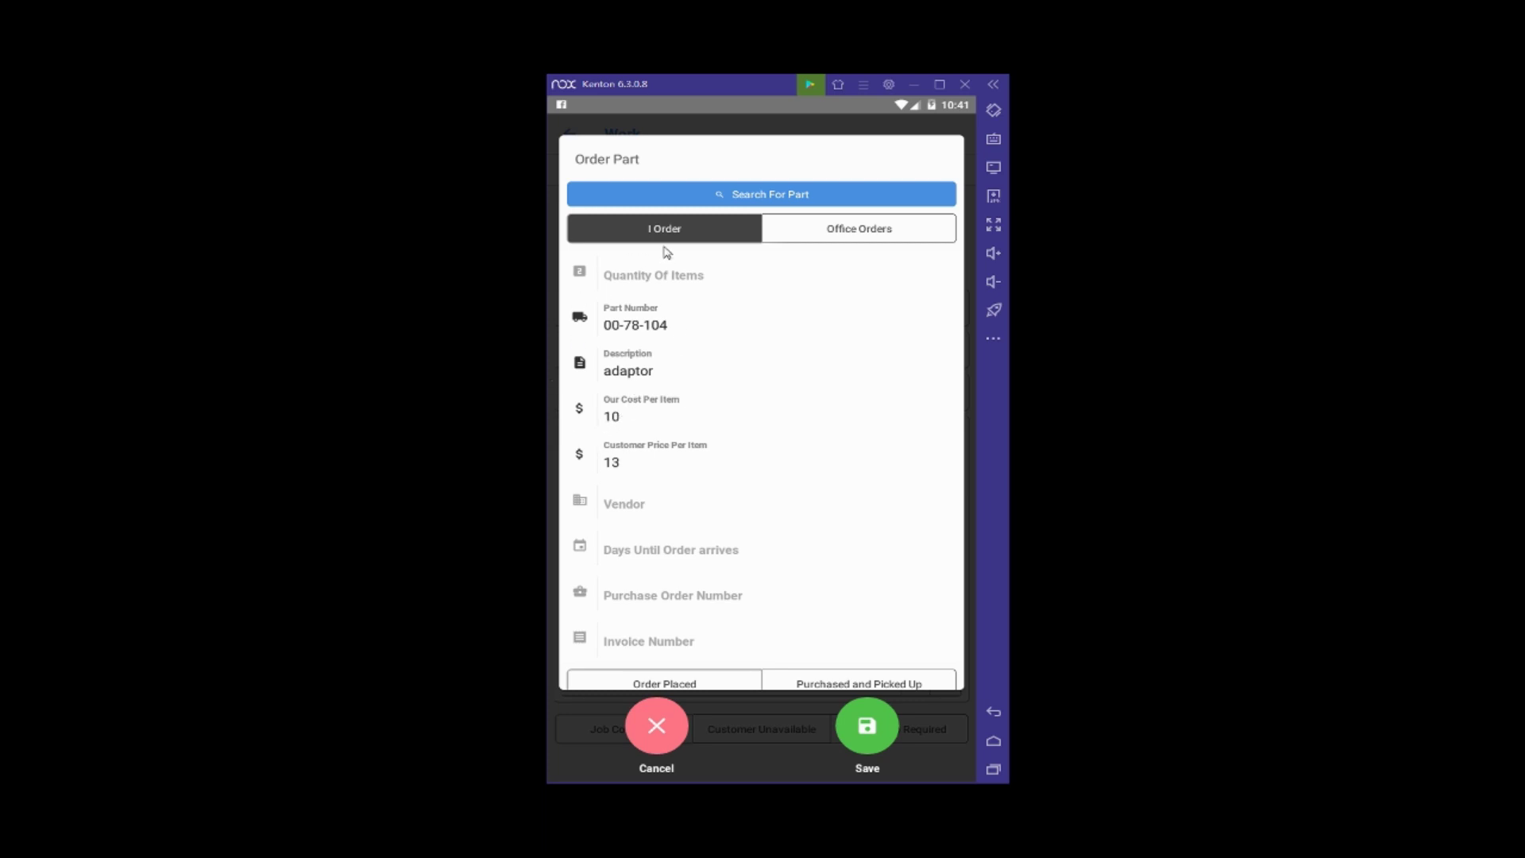
left_click(638, 280)
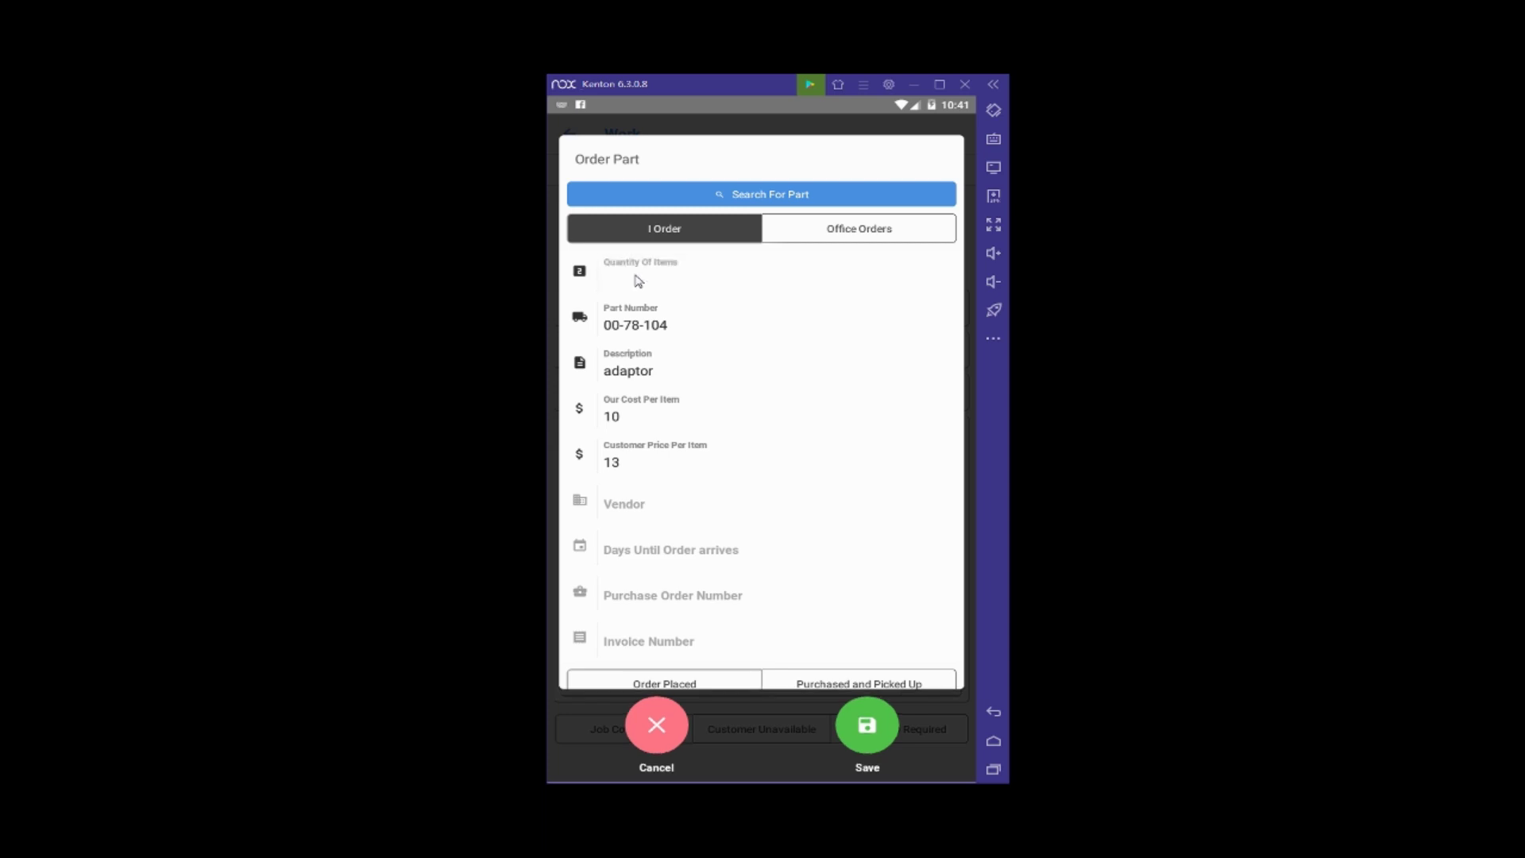
type("1")
left_click(627, 516)
type("Reliable")
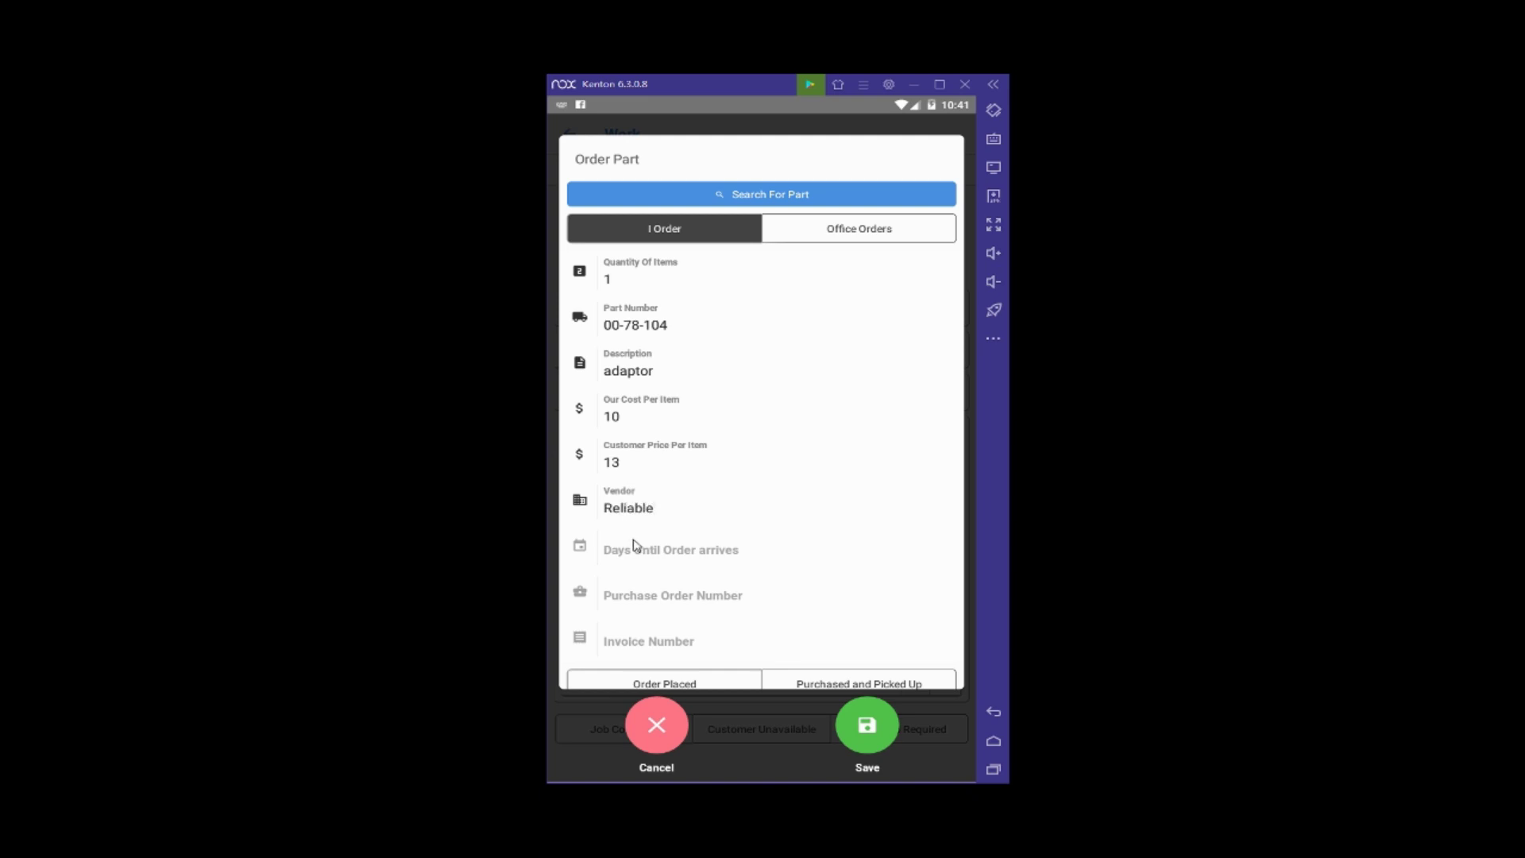
left_click(633, 556)
type("2")
- Enter the purchase order number, mark the adaptor order as Order Placed, and save it
left_click(649, 602)
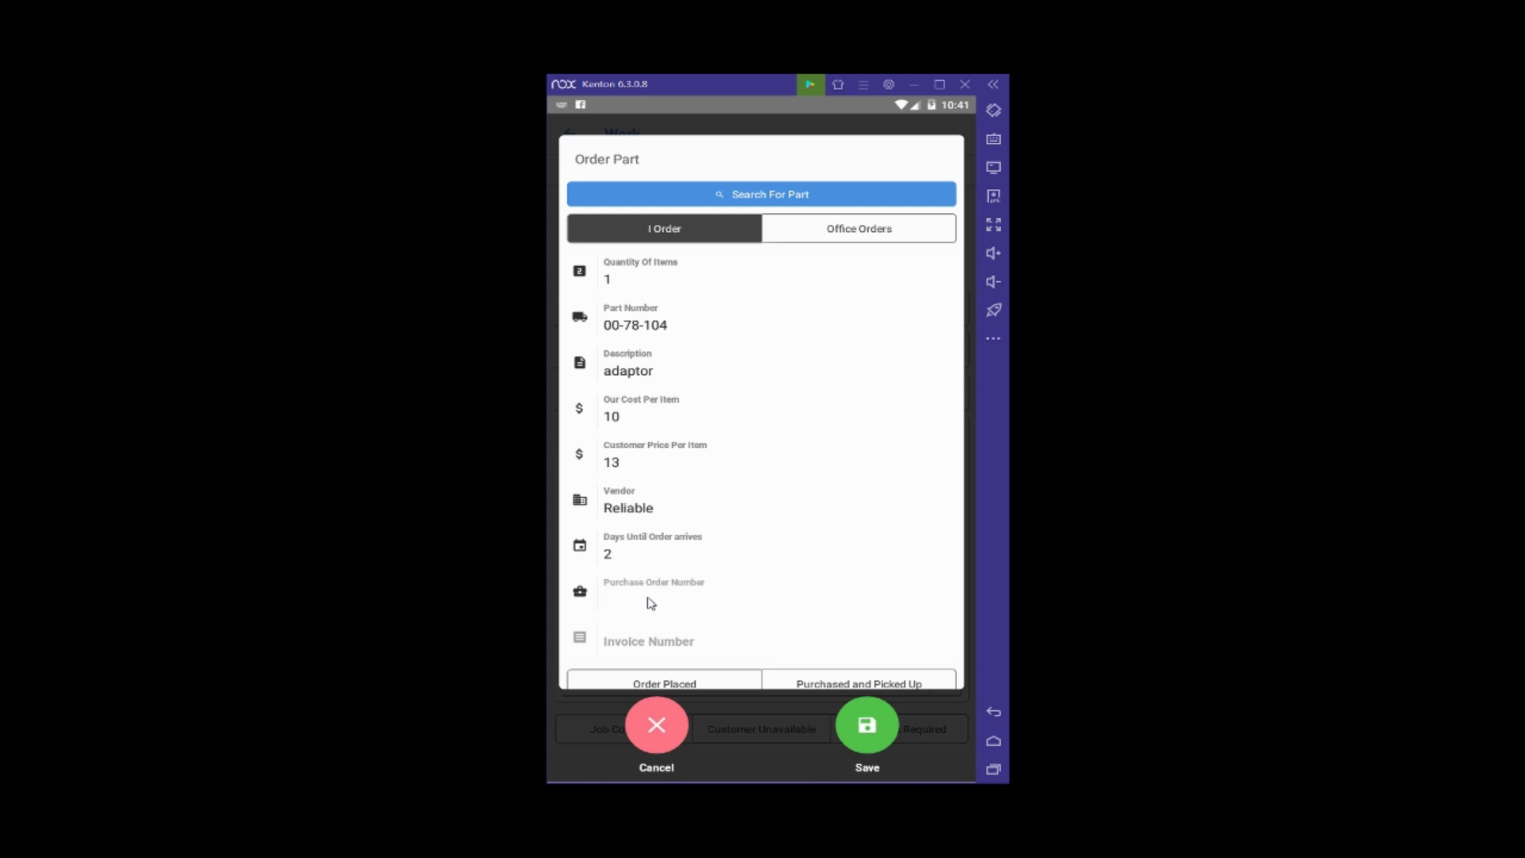
type("104109252019")
left_click(722, 684)
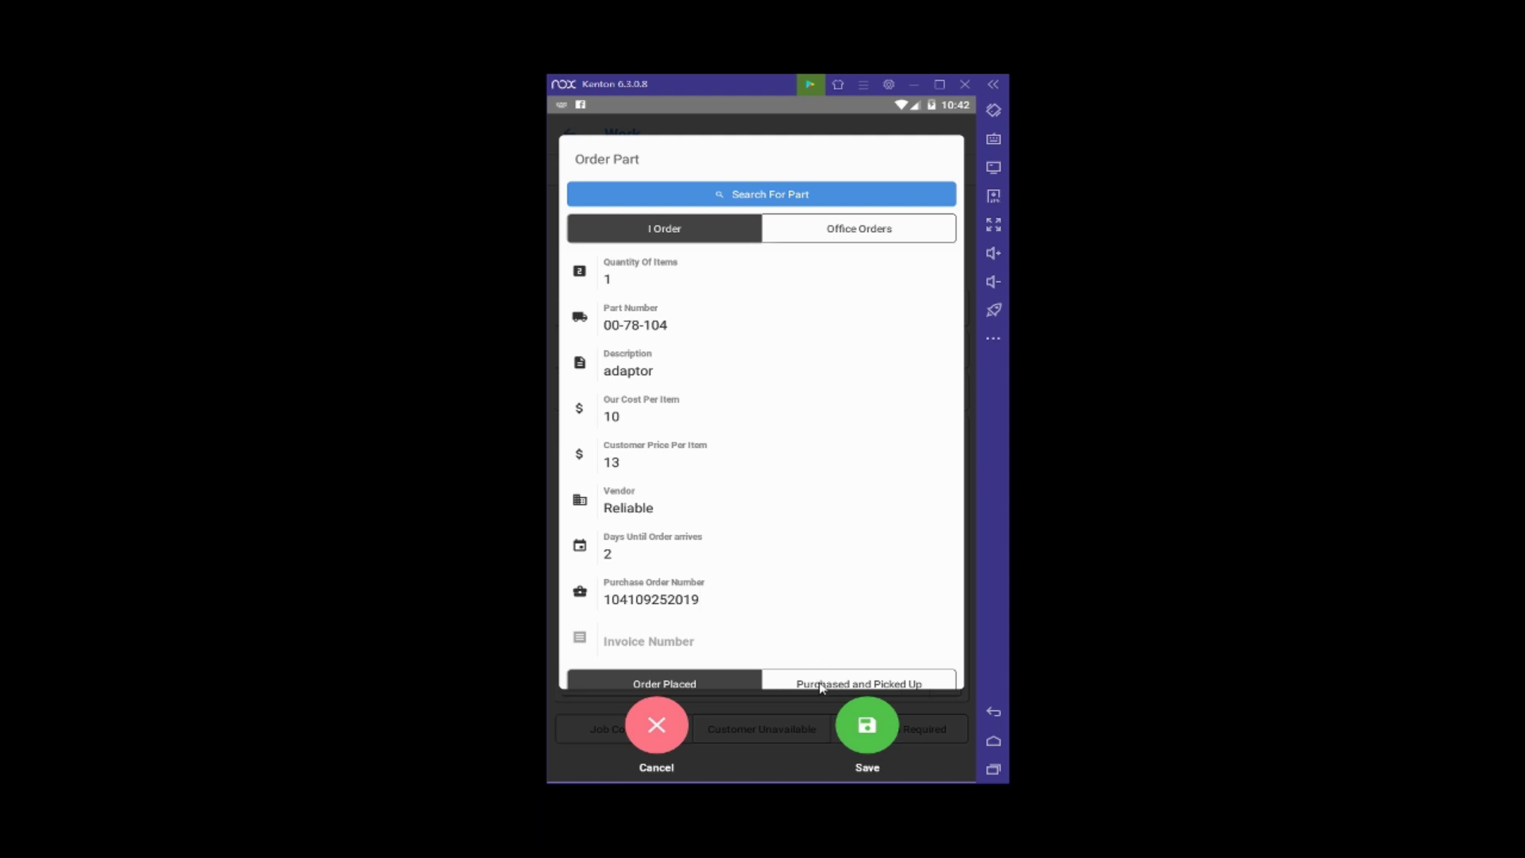
left_click(873, 726)
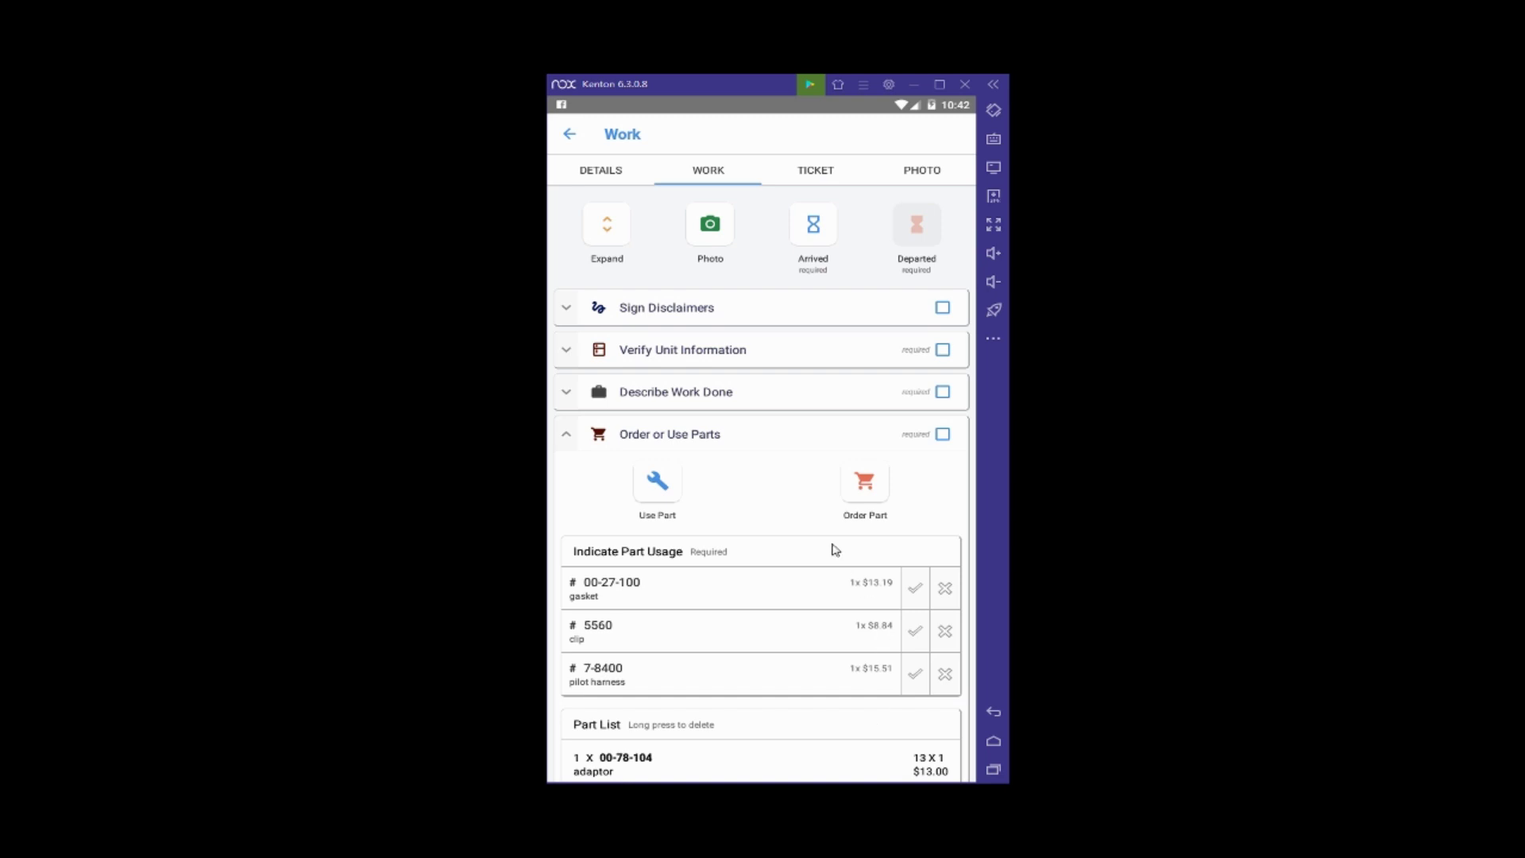
- Start another part order as Office Orders with quantity 2 and part number 3418A045-34
scroll(836, 549, "down", 1)
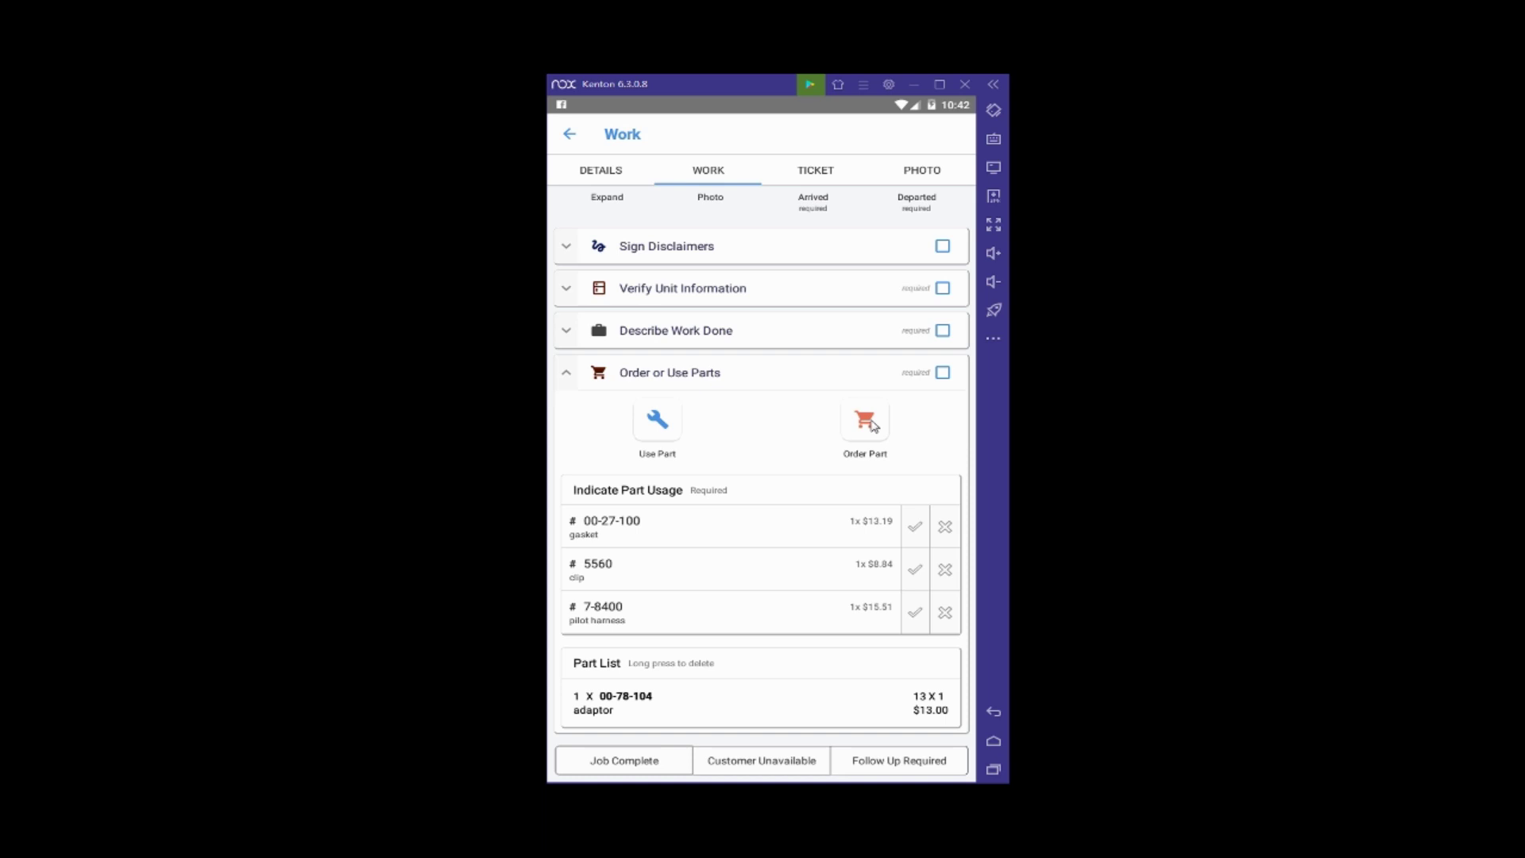
left_click(873, 425)
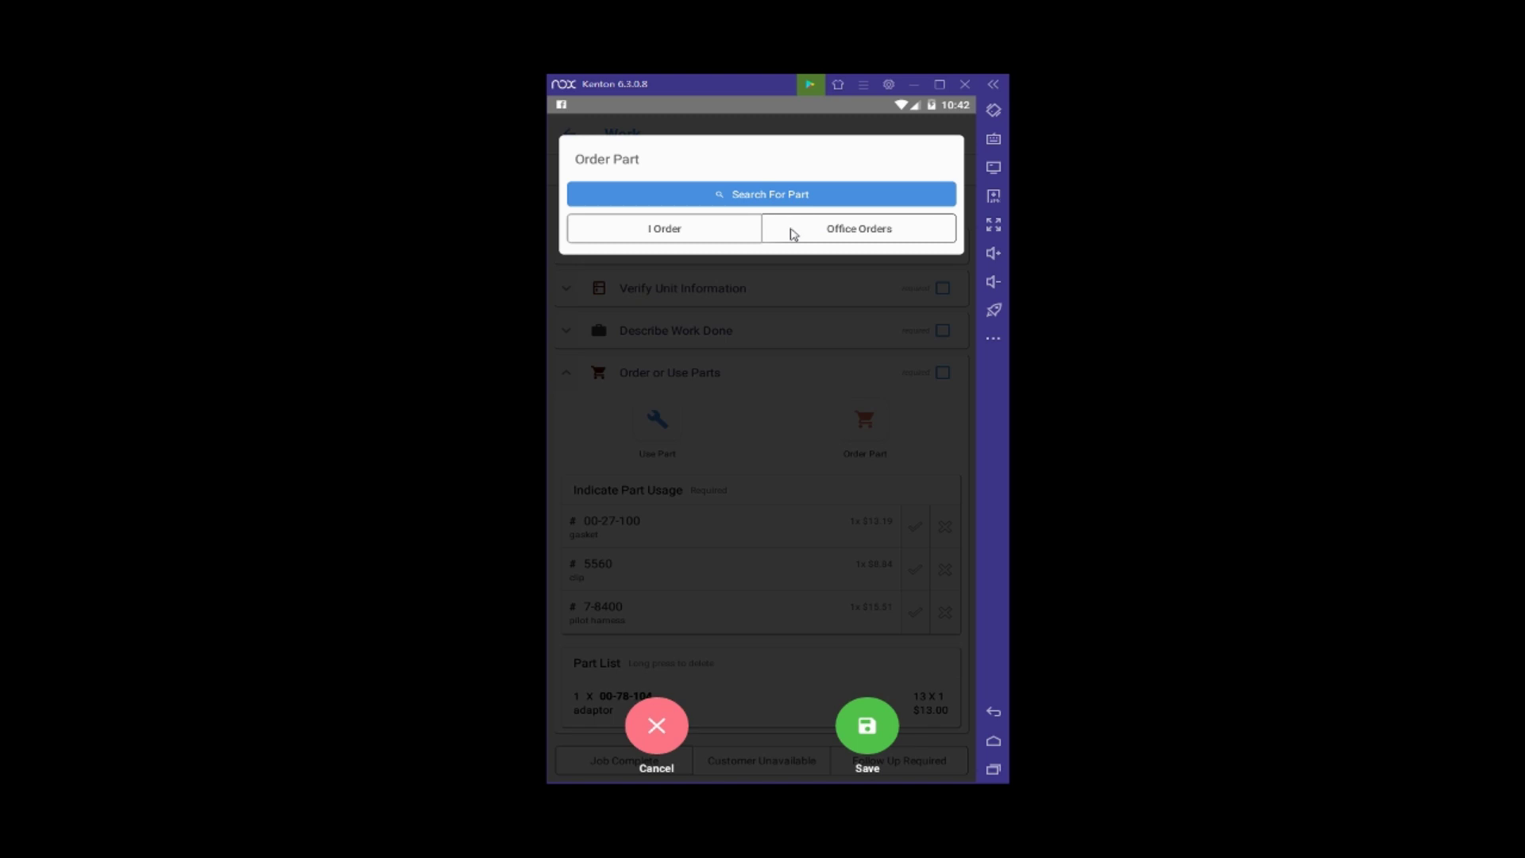
left_click(795, 235)
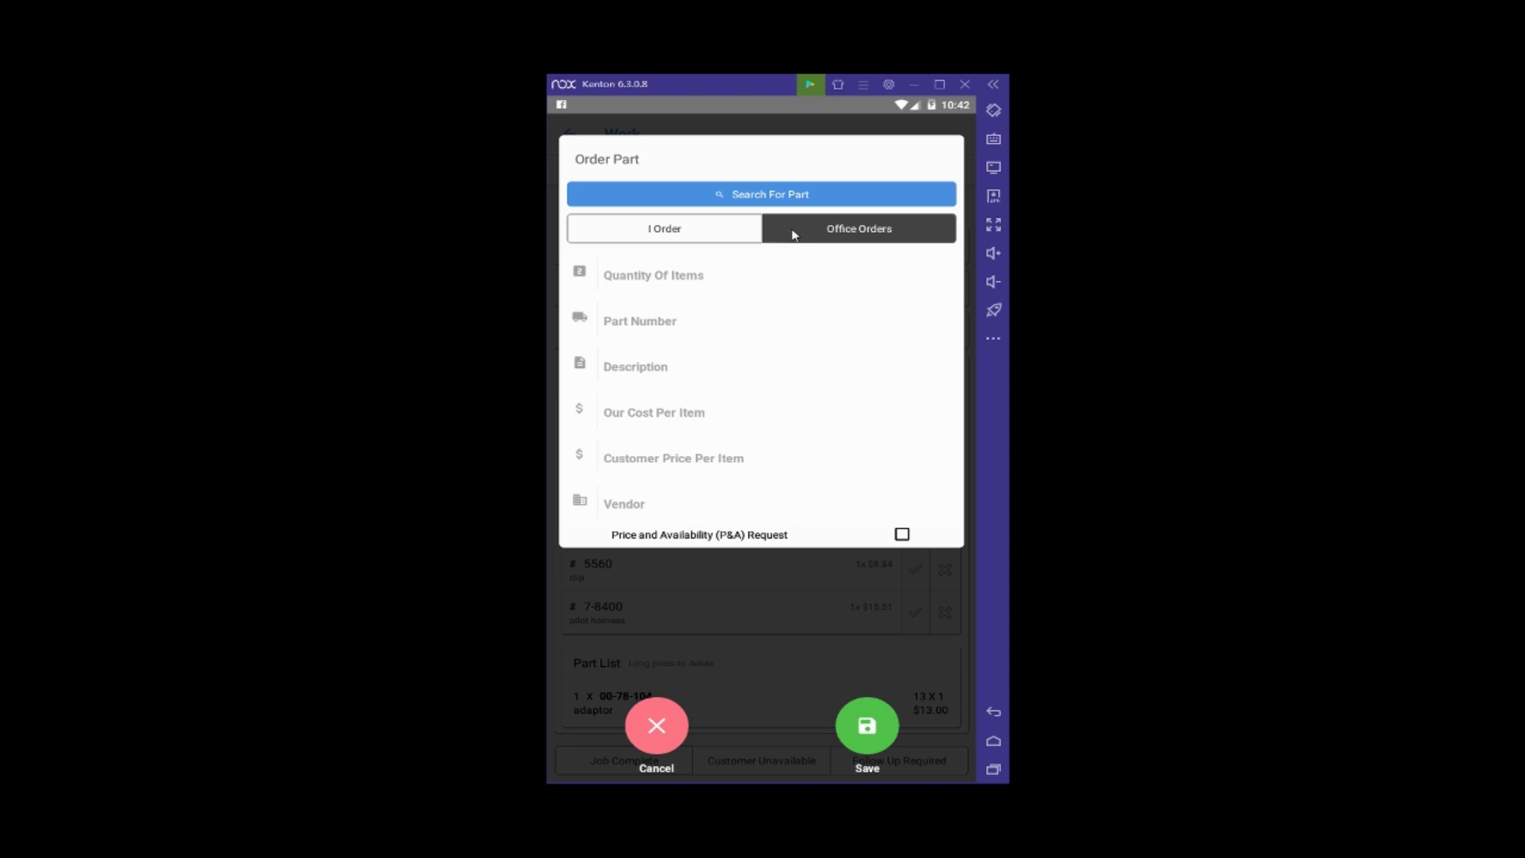
left_click(630, 280)
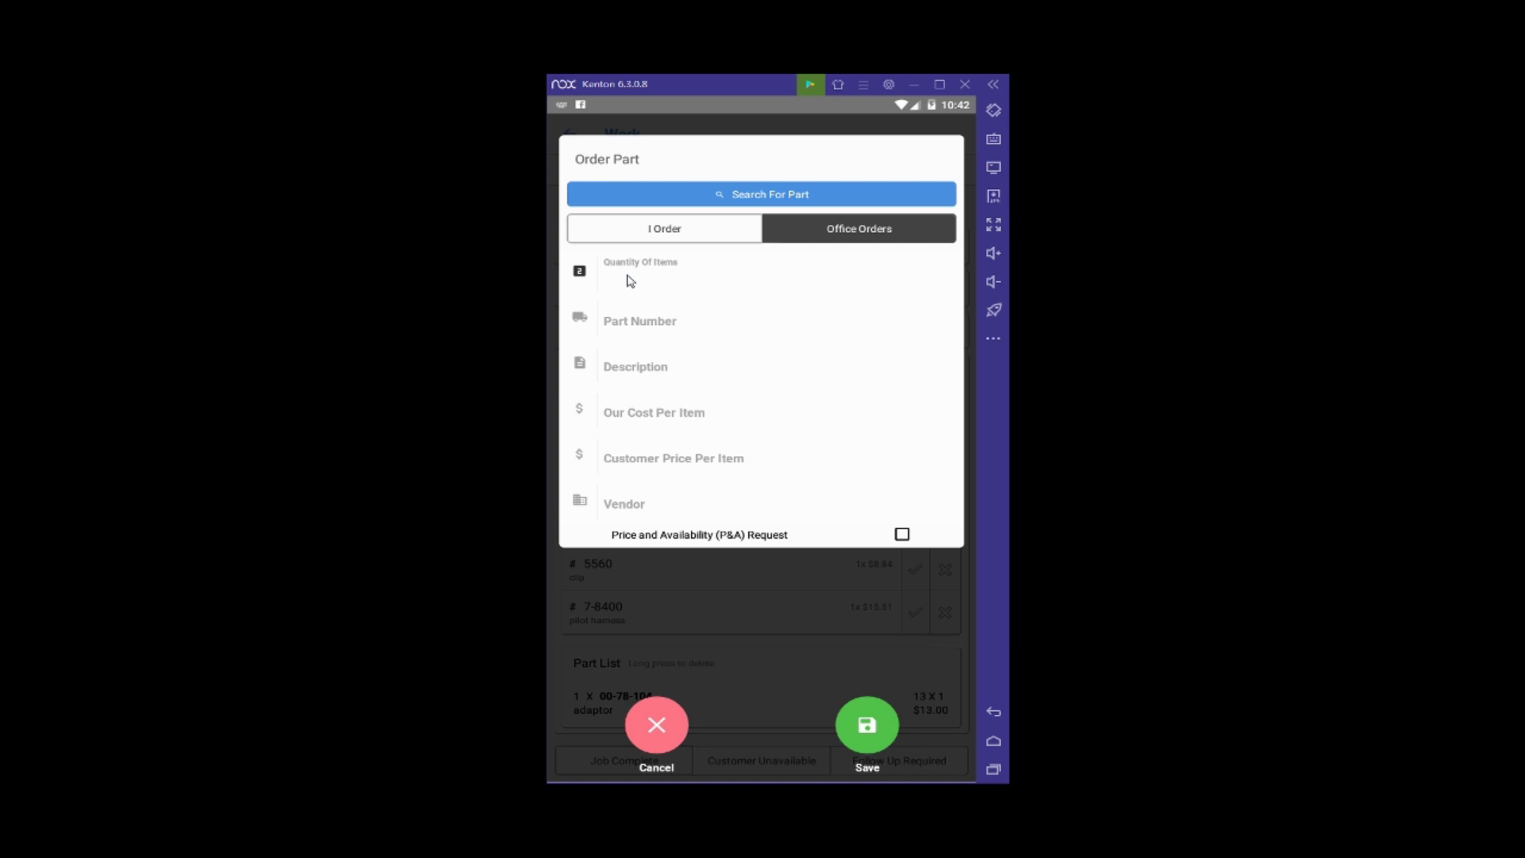
type("2")
left_click(639, 324)
type("341")
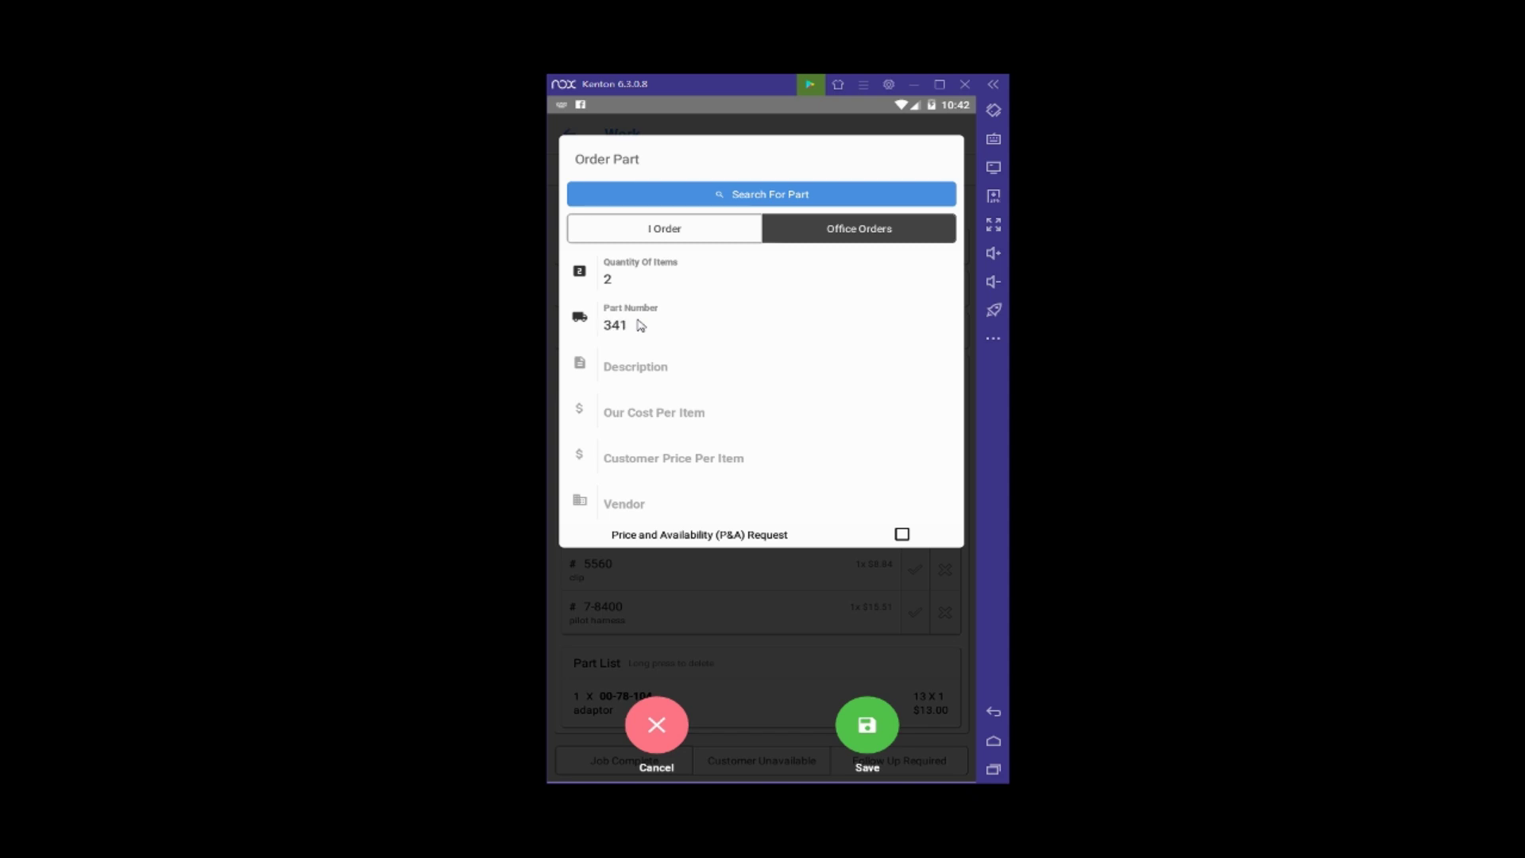
type("8")
type("-04")
type("5")
type("-34")
- Describe the office-ordered part as "lower right hinge" and save the order to the part list
left_click(639, 372)
type("lower rig")
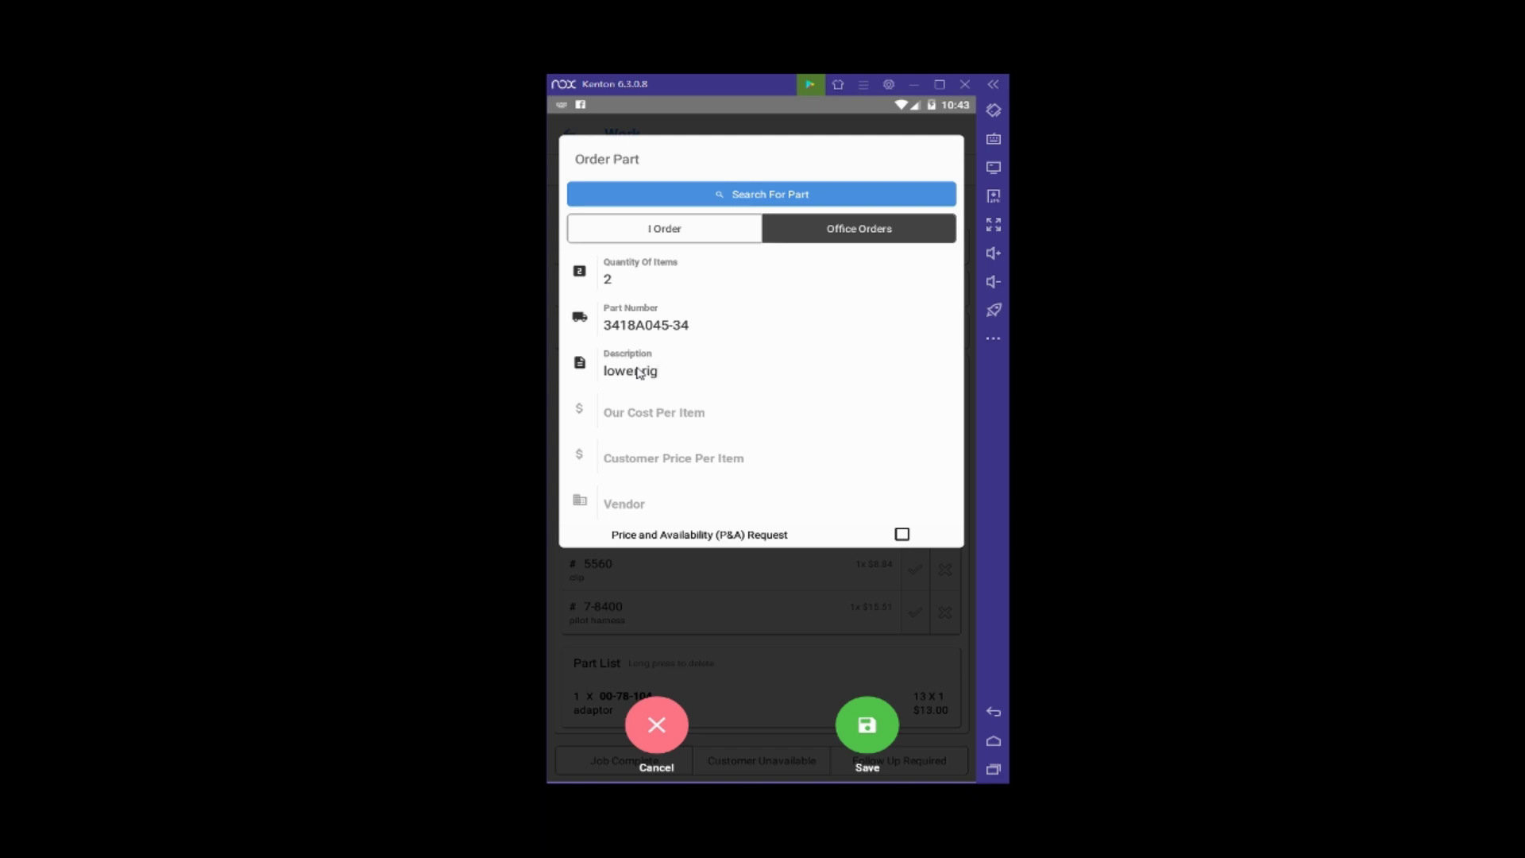
type("ht hinge")
left_click(868, 726)
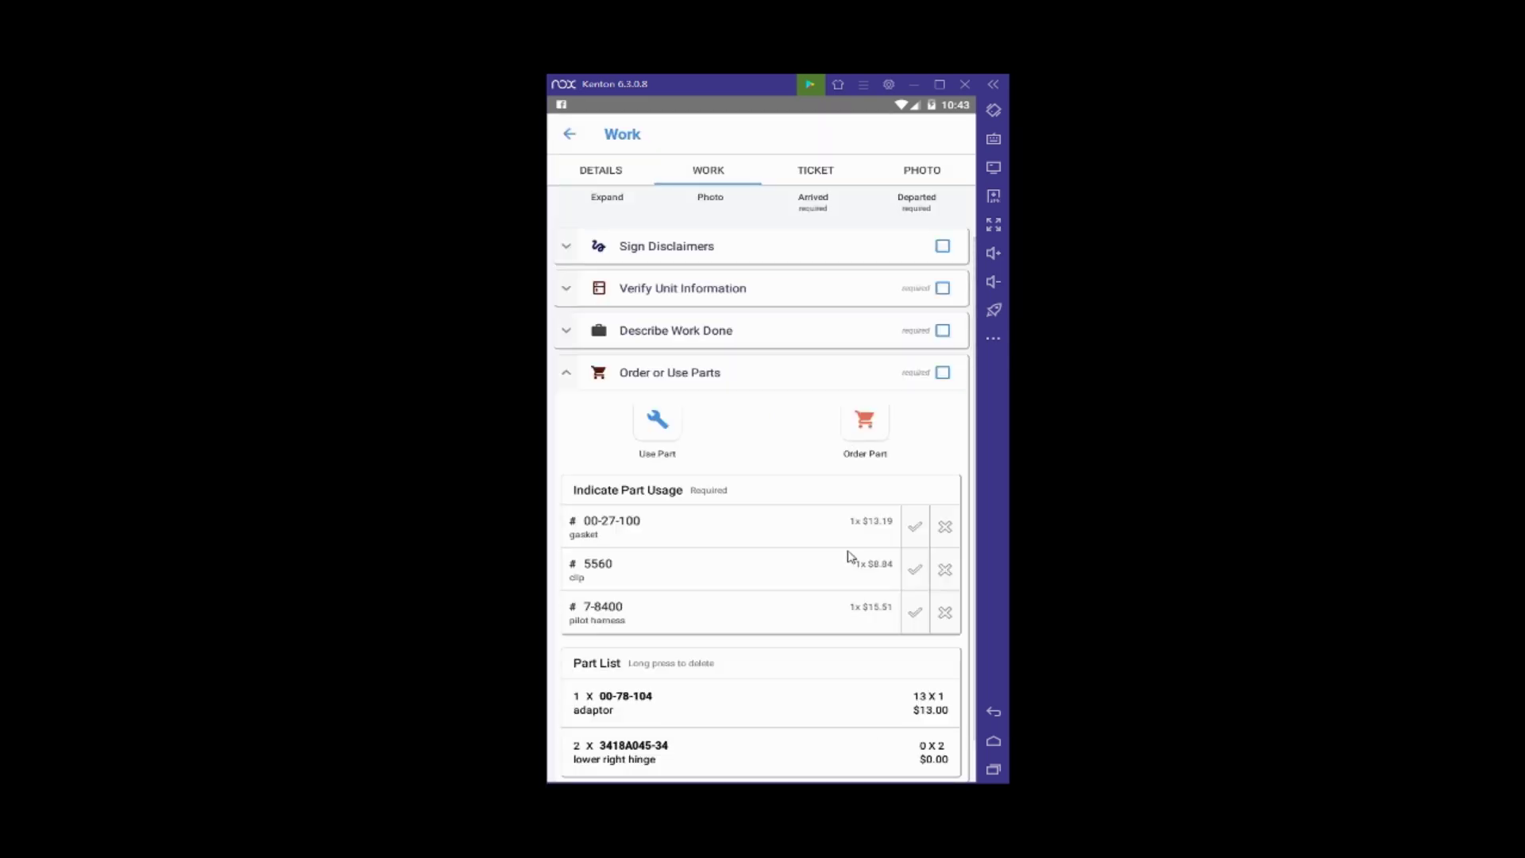
scroll(719, 676, "down", 1)
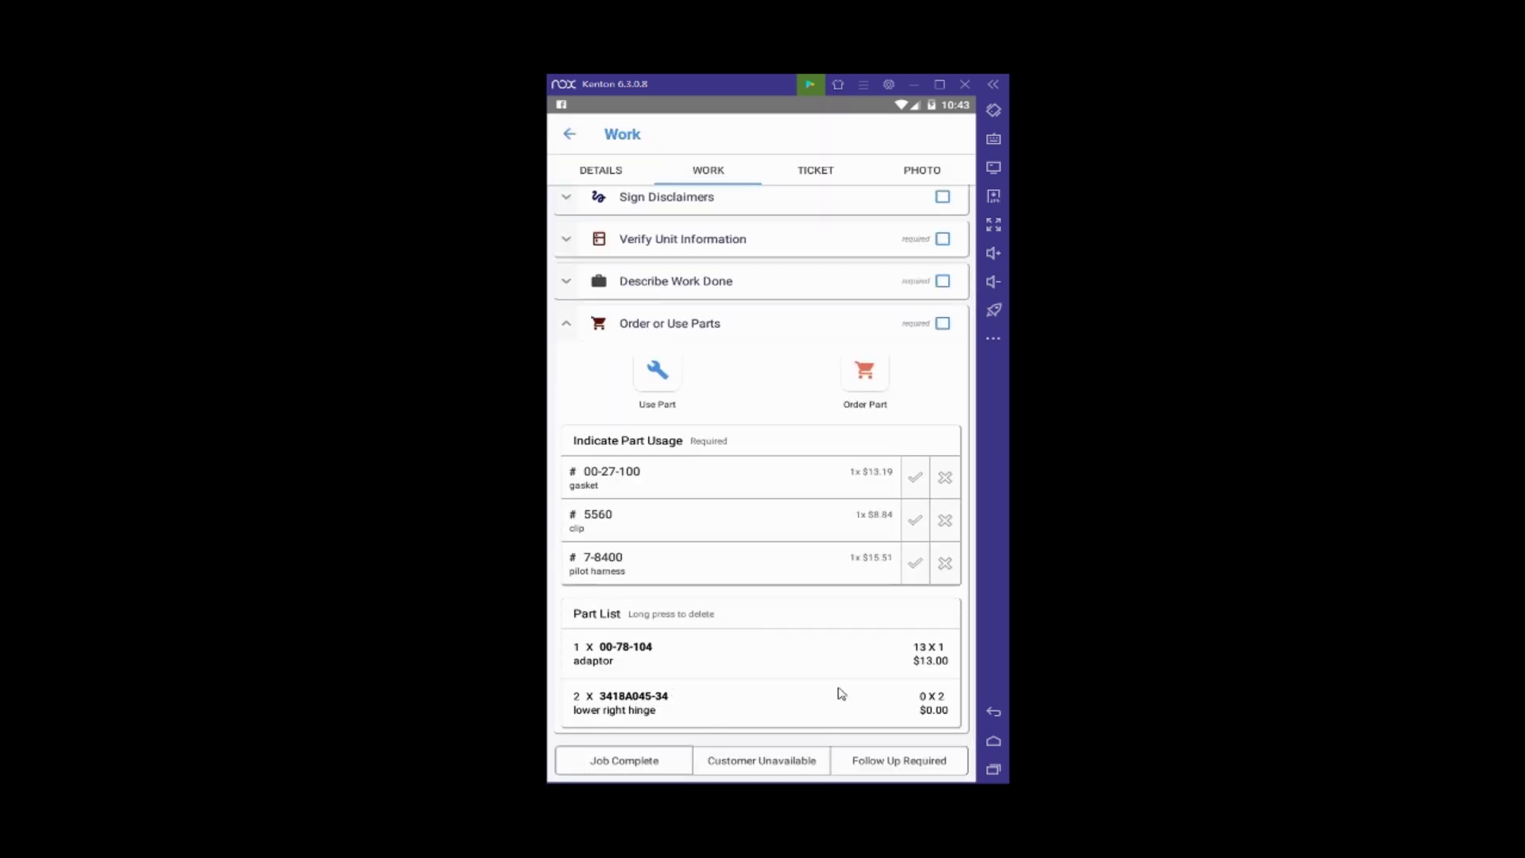